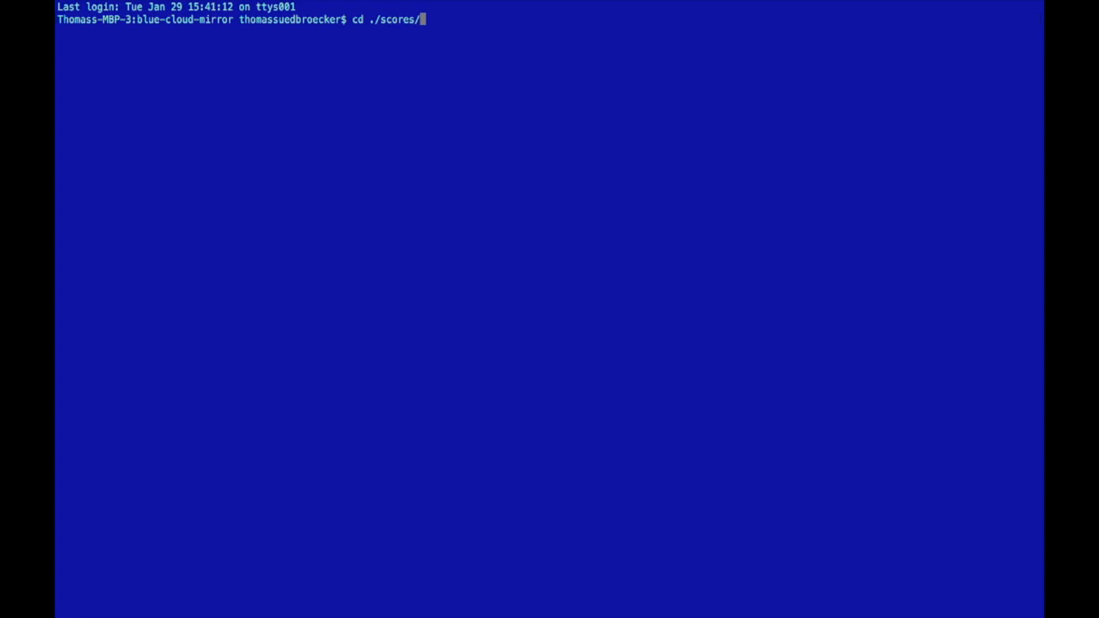
- Change into the ./scores/service-api/ directory and list its contents
{"action": "key", "text": "Return"}
{"action": "type", "text": "ls"}
{"action": "key", "text": "Return"}
- Make all shell scripts in the service-api directory executable for the owner with chmod u+x *.sh
{"action": "type", "text": "chmode u+x *.sh"}
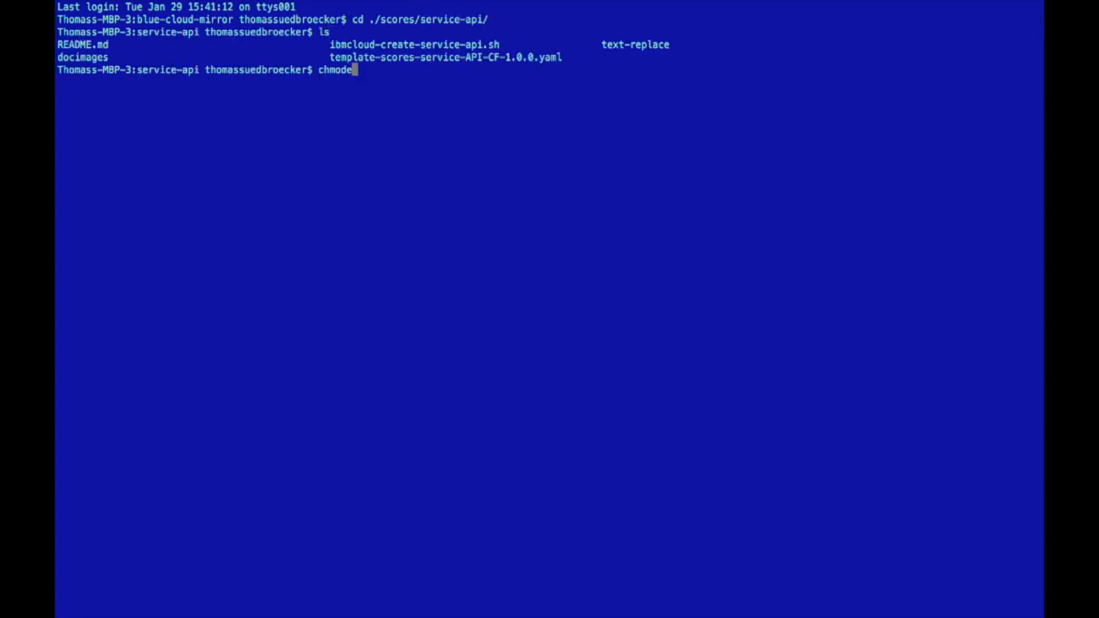
{"action": "key", "text": "Return"}
{"action": "key", "text": "Up"}
{"action": "key", "text": "Left"}
{"action": "key", "text": "Left"}
{"action": "key", "text": "Left"}
{"action": "key", "text": "Left"}
{"action": "key", "text": "Left"}
{"action": "key", "text": "Left"}
{"action": "key", "text": "Left"}
{"action": "key", "text": "Left"}
{"action": "key", "text": "Left"}
{"action": "key", "text": "BackSpace"}
{"action": "key", "text": "Return"}
- Run the ./ibmcloud-create-service-api.sh script to create the API Connect service and prepare the API definition
{"action": "type", "text": "./i"}
{"action": "key", "text": "Tab"}
{"action": "key", "text": "Return"}
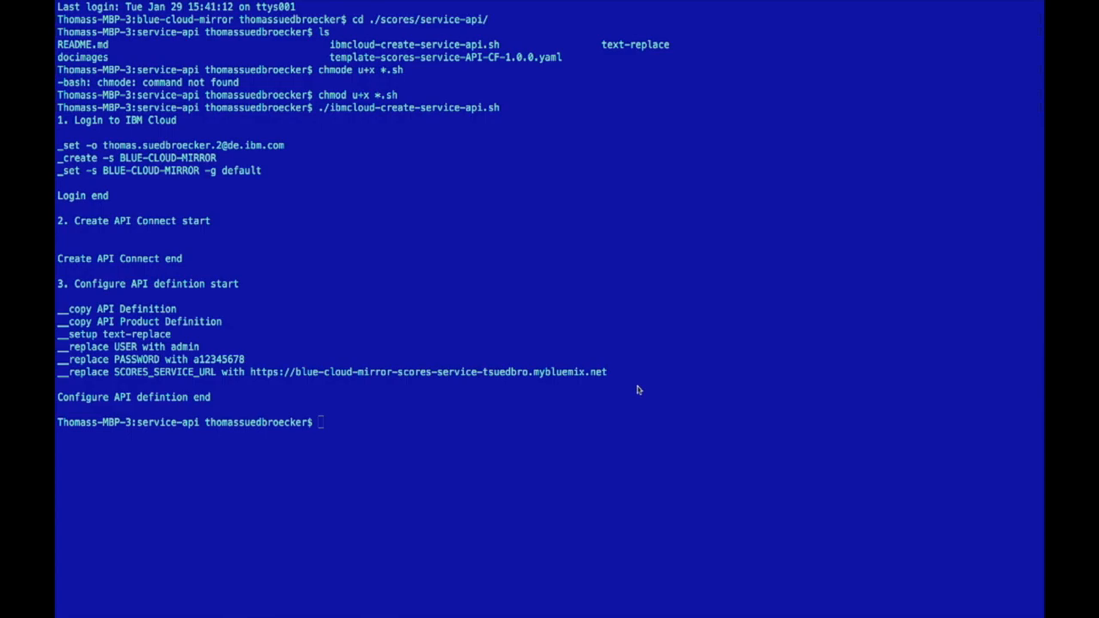
- Switch to Visual Studio Code and examine ibmcloud-create-service-api.log in the scores/service-api folder for the script's output
{"action": "key", "text": "ctrl+Right"}
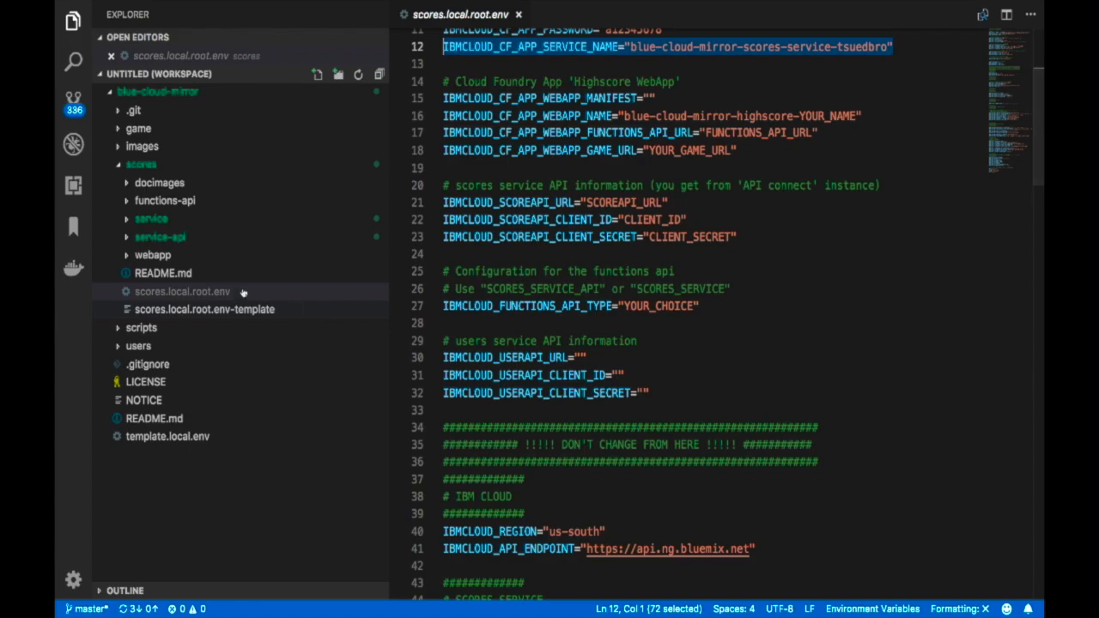
{"action": "left_click", "coordinate": [128, 241]}
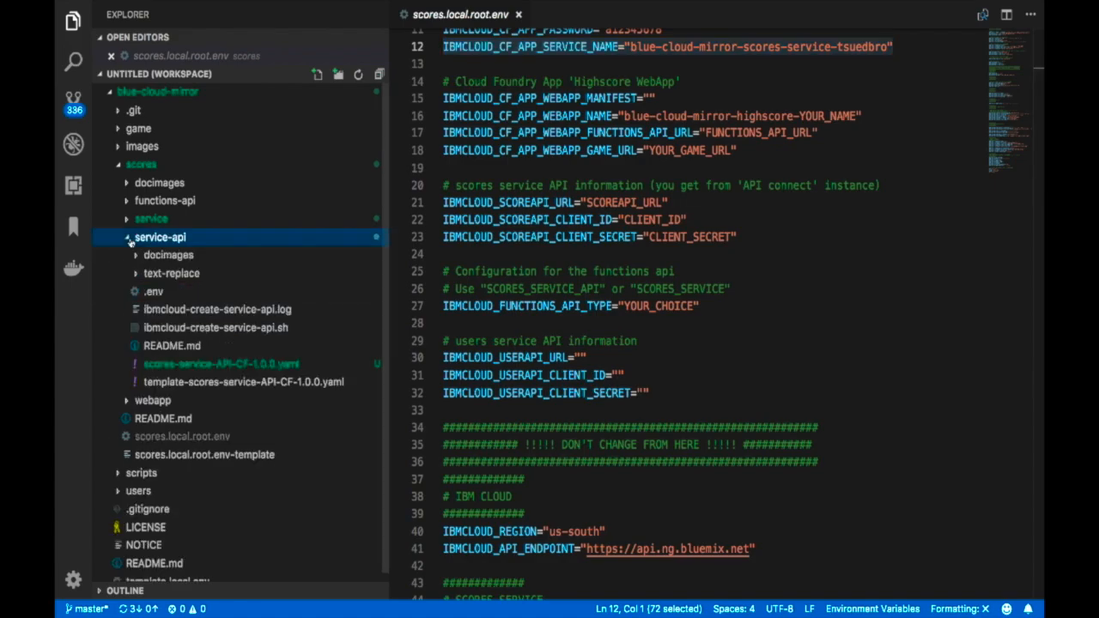
{"action": "left_click", "coordinate": [284, 313]}
{"action": "scroll", "coordinate": [626, 341], "scroll_direction": "down", "scroll_amount": 15}
{"action": "scroll", "coordinate": [615, 346], "scroll_direction": "down", "scroll_amount": 15}
{"action": "key", "text": "ctrl+Left"}
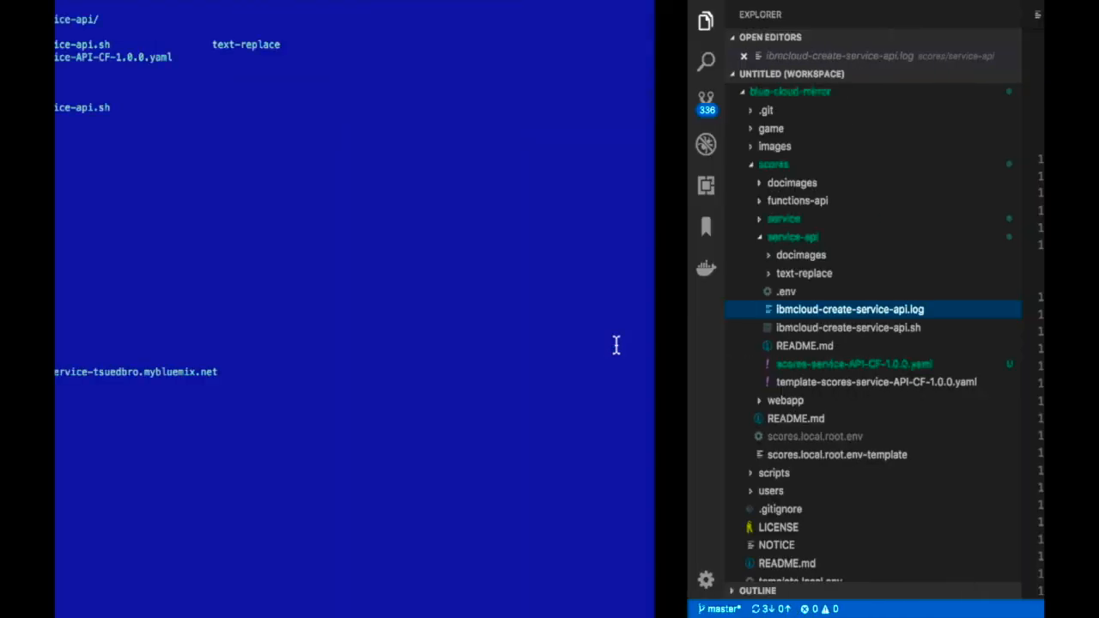
{"action": "key", "text": "ctrl+Right"}
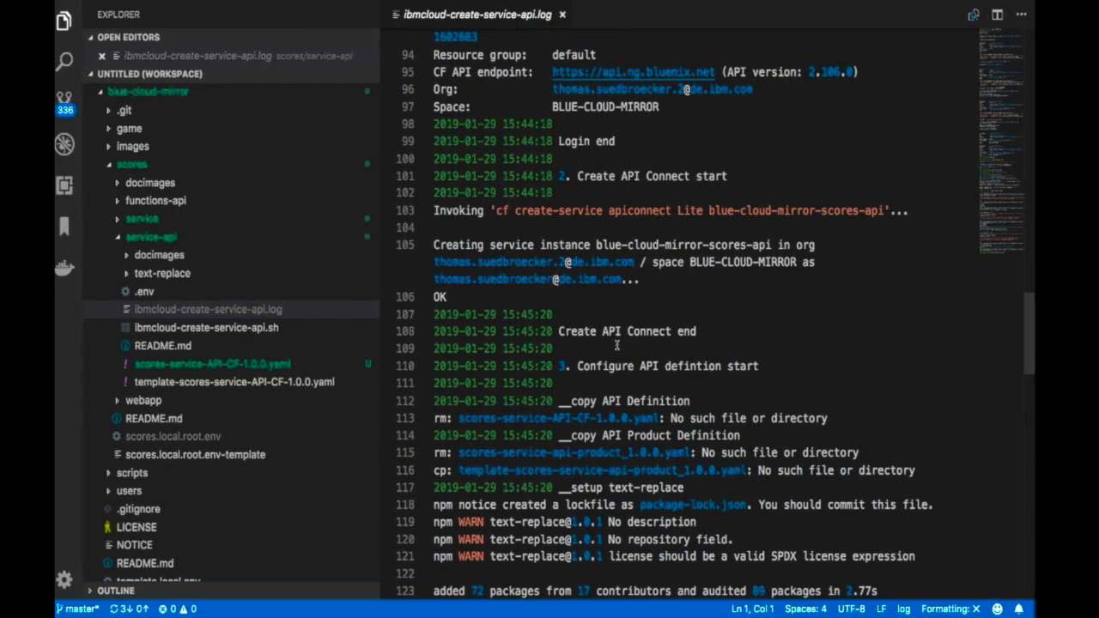
- Switch to Chrome and reload the IBM Cloud resource list, with resource names filtered by "blue-"
{"action": "key", "text": "ctrl+Left"}
{"action": "key", "text": "ctrl+Left"}
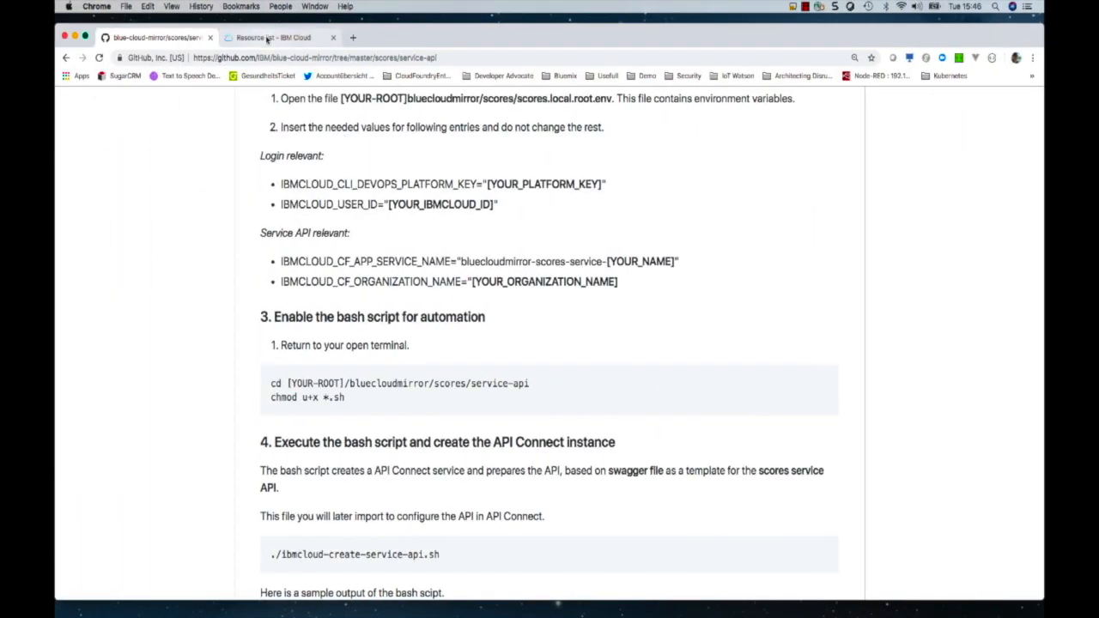
{"action": "left_click", "coordinate": [267, 40]}
{"action": "left_click", "coordinate": [196, 221]}
{"action": "left_click", "coordinate": [240, 59]}
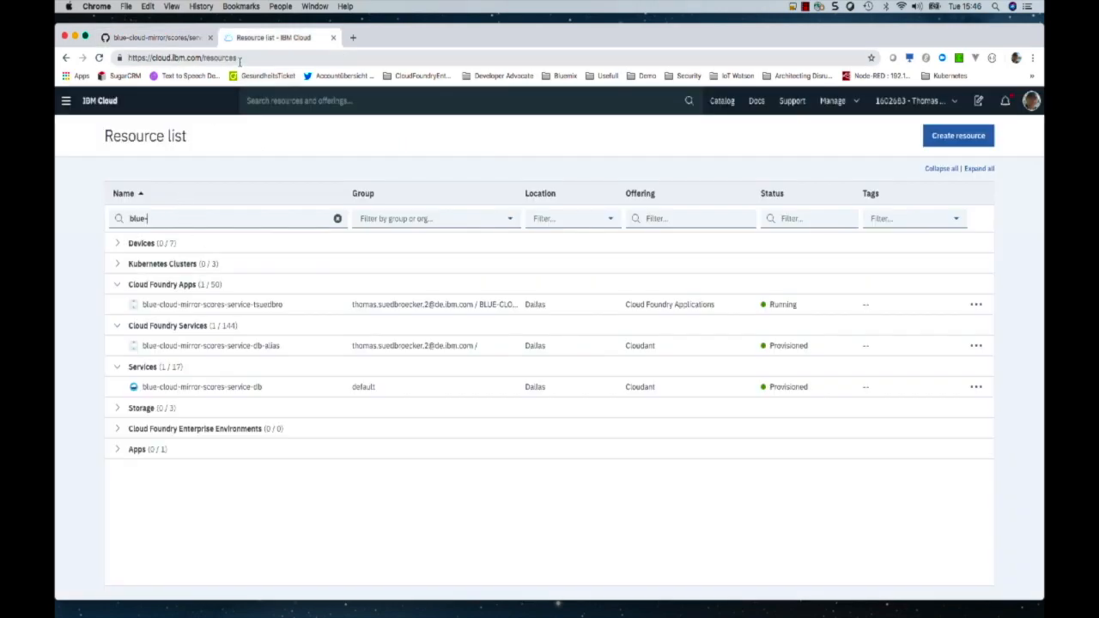
{"action": "key", "text": "Return"}
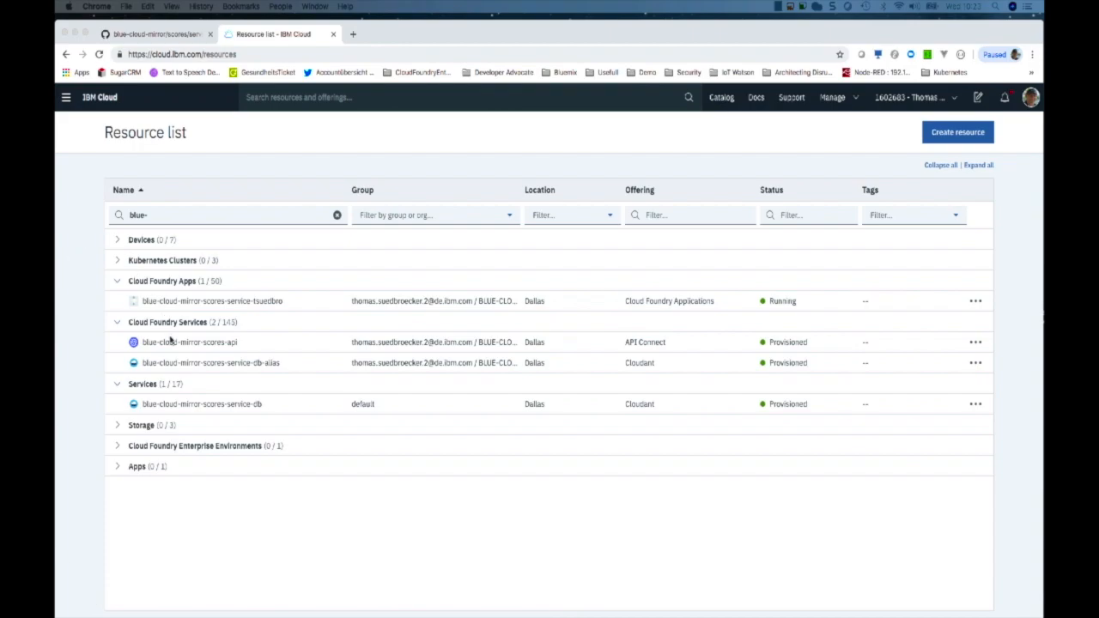
- Open the blue-cloud-mirror-scores-api service in a separate browser tab and go to it
{"action": "right_click", "coordinate": [174, 342]}
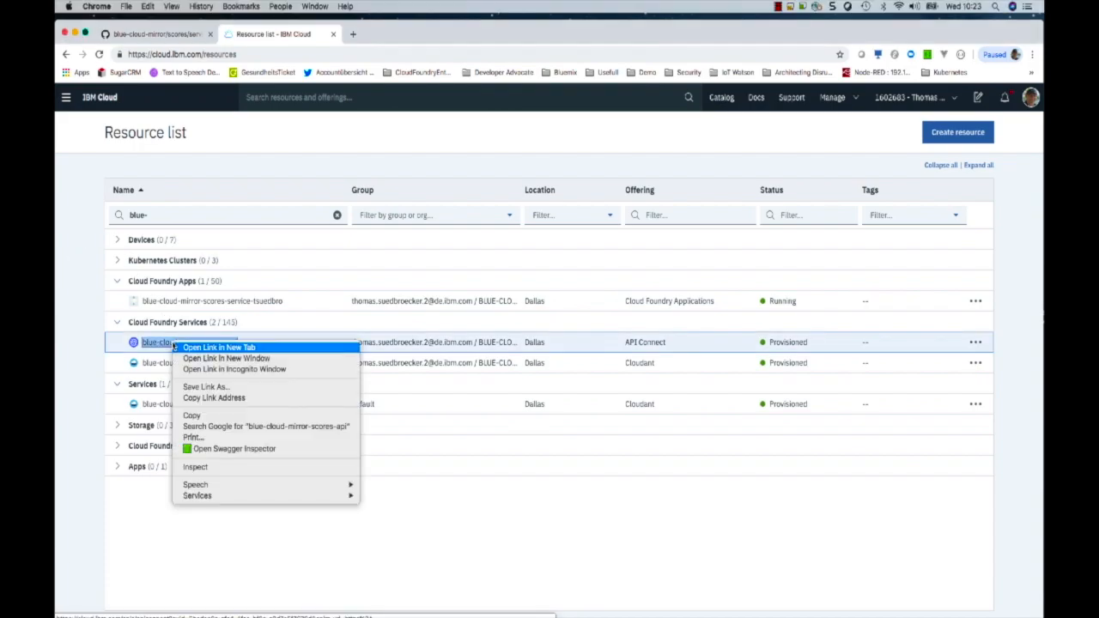
{"action": "left_click", "coordinate": [192, 348]}
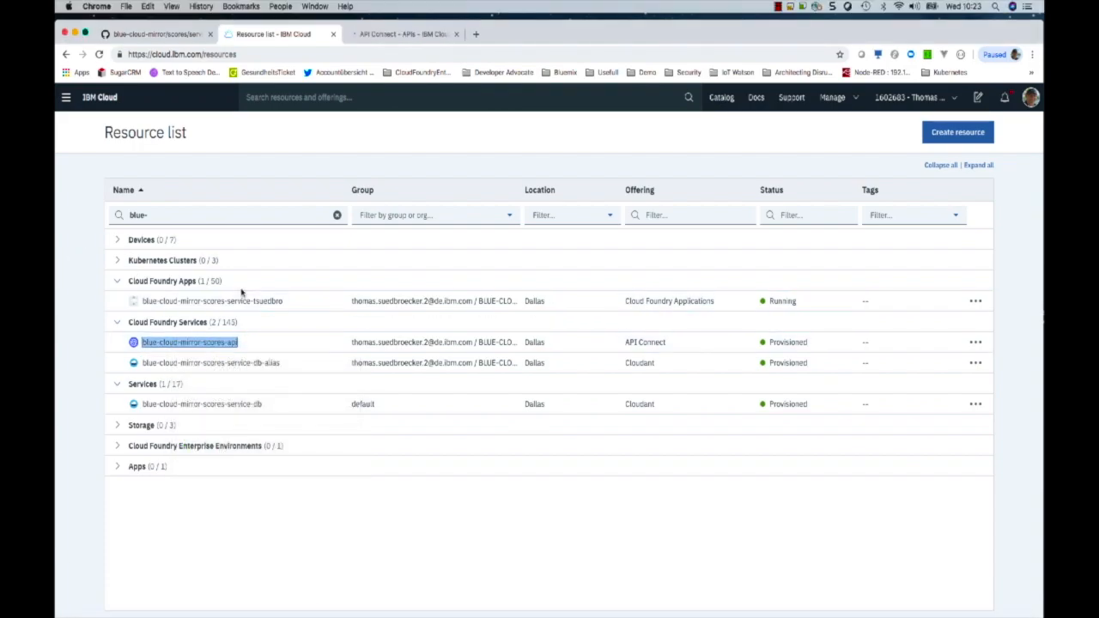
{"action": "left_click", "coordinate": [397, 35]}
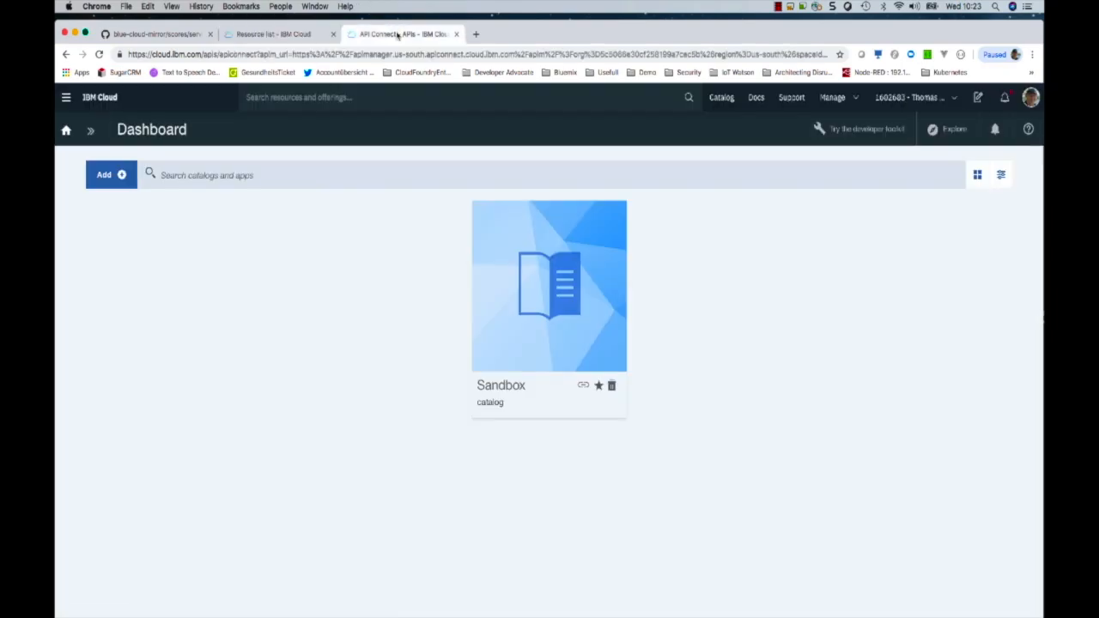
- Go to the API drafts in API Connect and start importing an API from a file or URL
{"action": "left_click", "coordinate": [90, 132]}
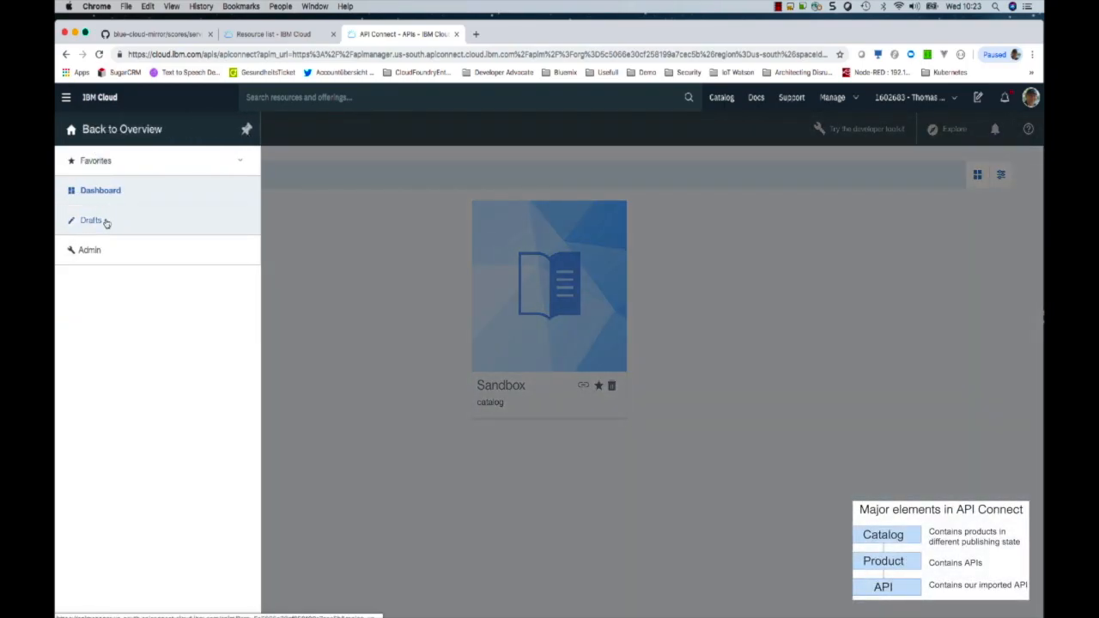
{"action": "left_click", "coordinate": [107, 221]}
{"action": "left_click", "coordinate": [111, 203]}
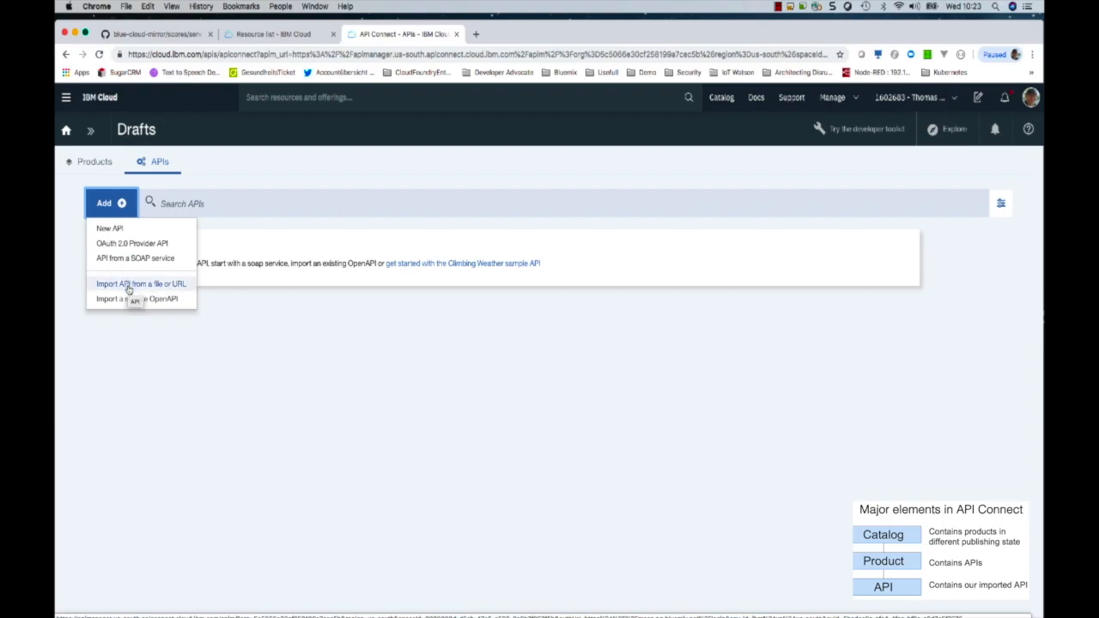
{"action": "left_click", "coordinate": [128, 289]}
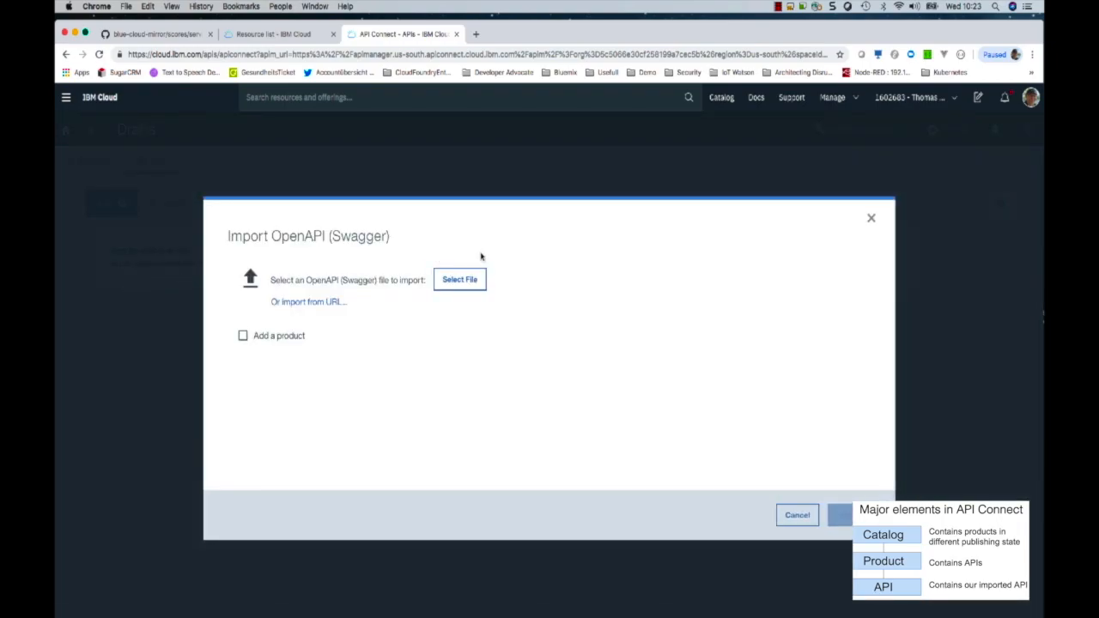
- Choose scores-service-API-CF-1.0.0.yaml from blue-cloud-mirror/scores/service-api as the OpenAPI file to import
{"action": "left_click", "coordinate": [459, 279]}
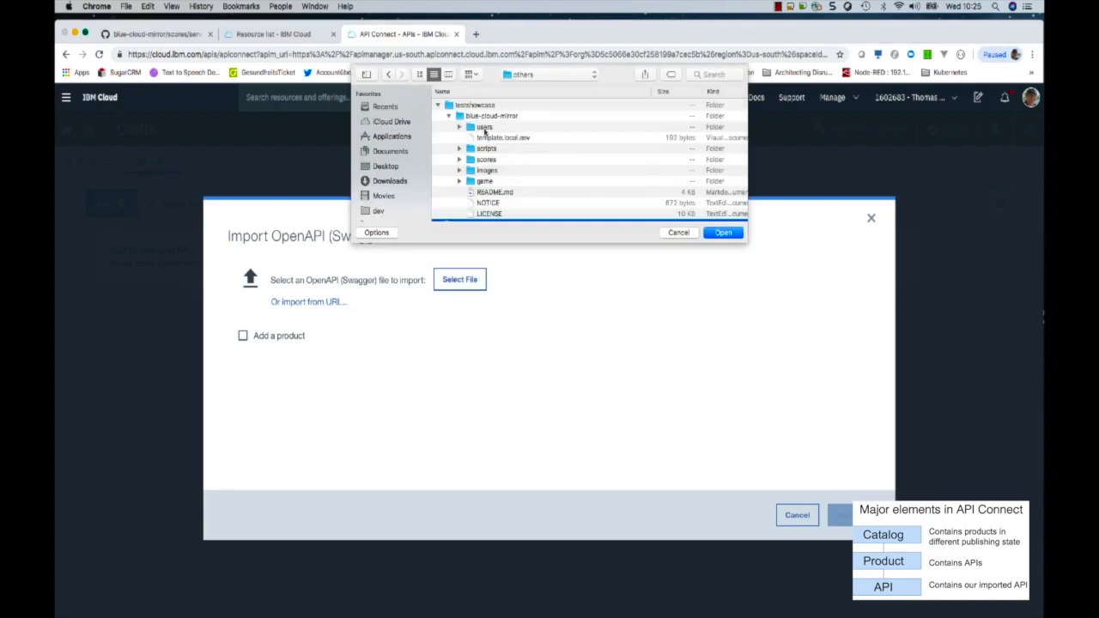
{"action": "left_click", "coordinate": [459, 160]}
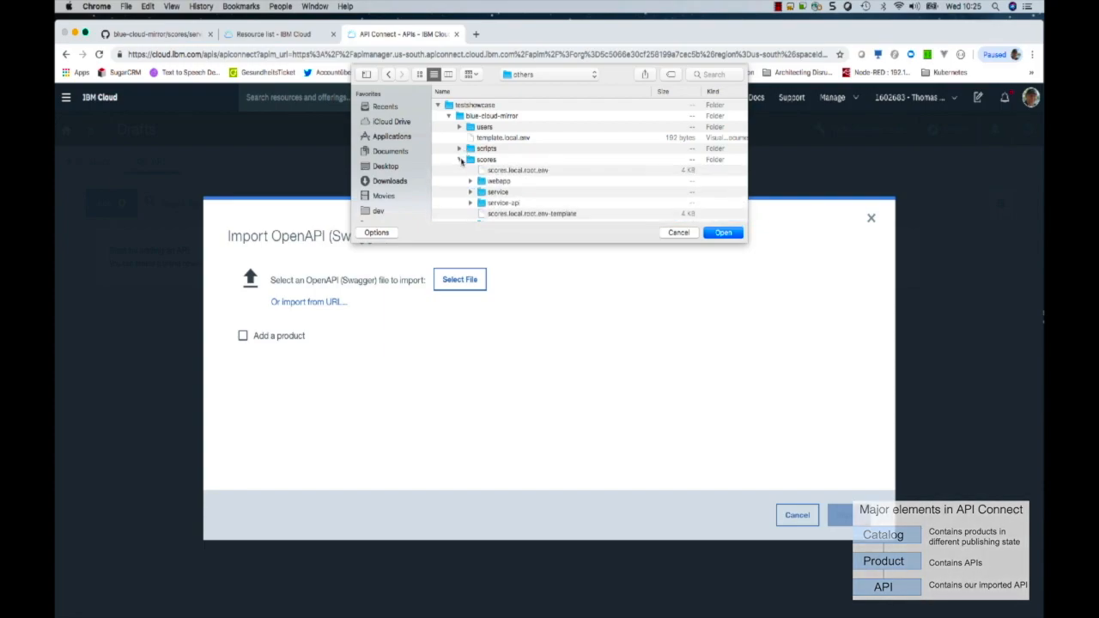
{"action": "scroll", "coordinate": [496, 189], "scroll_direction": "down", "scroll_amount": 1}
{"action": "scroll", "coordinate": [498, 191], "scroll_direction": "down", "scroll_amount": 3}
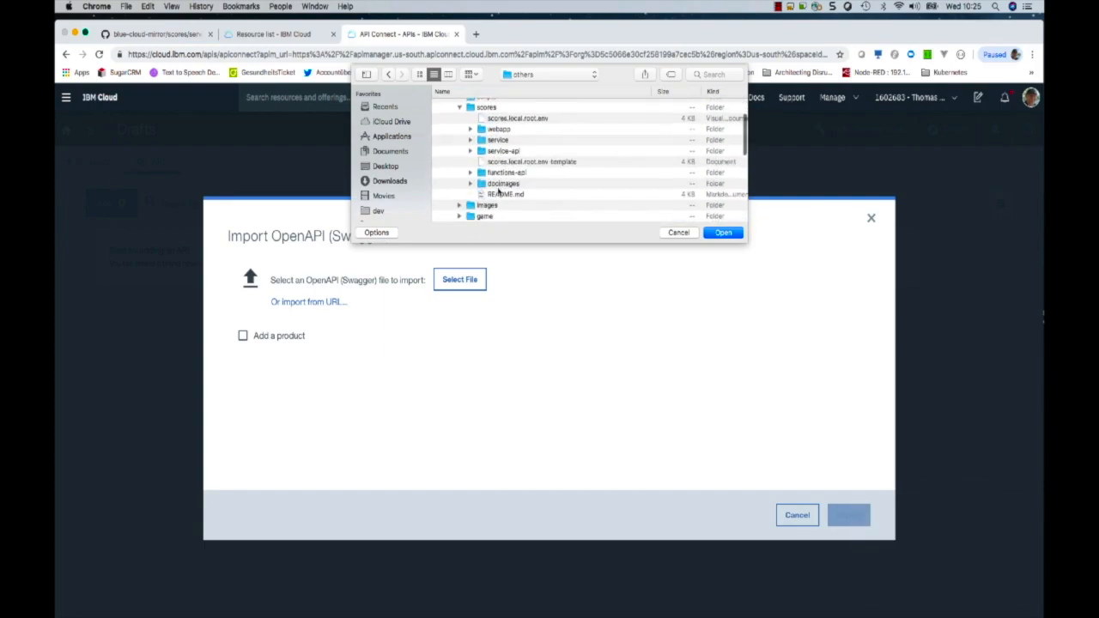
{"action": "left_click", "coordinate": [470, 150]}
{"action": "scroll", "coordinate": [515, 151], "scroll_direction": "down", "scroll_amount": 1}
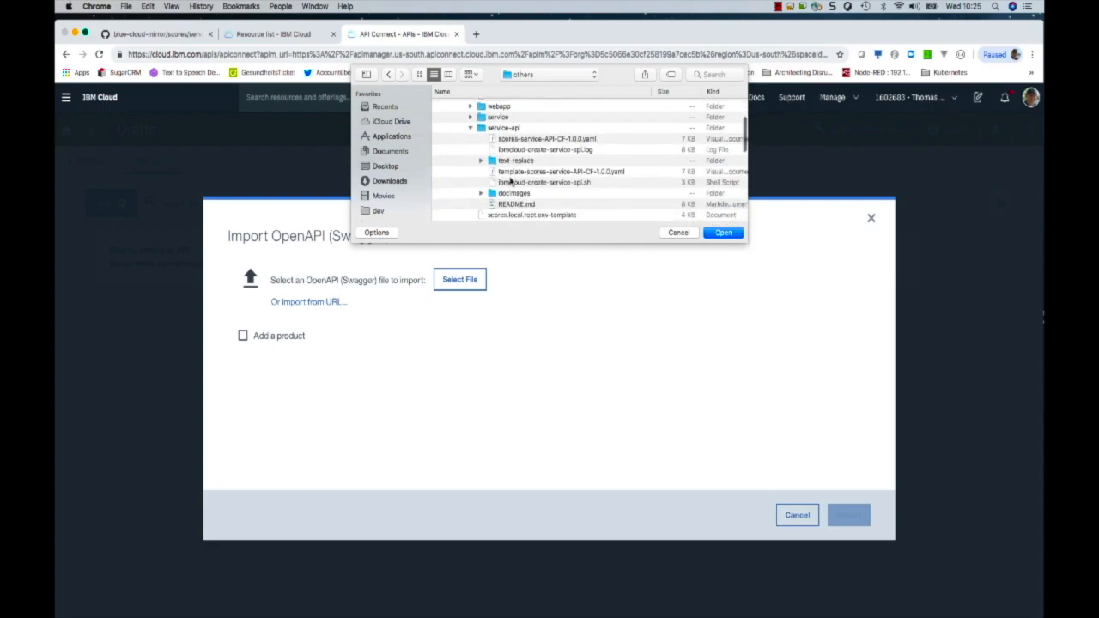
{"action": "left_click", "coordinate": [557, 142]}
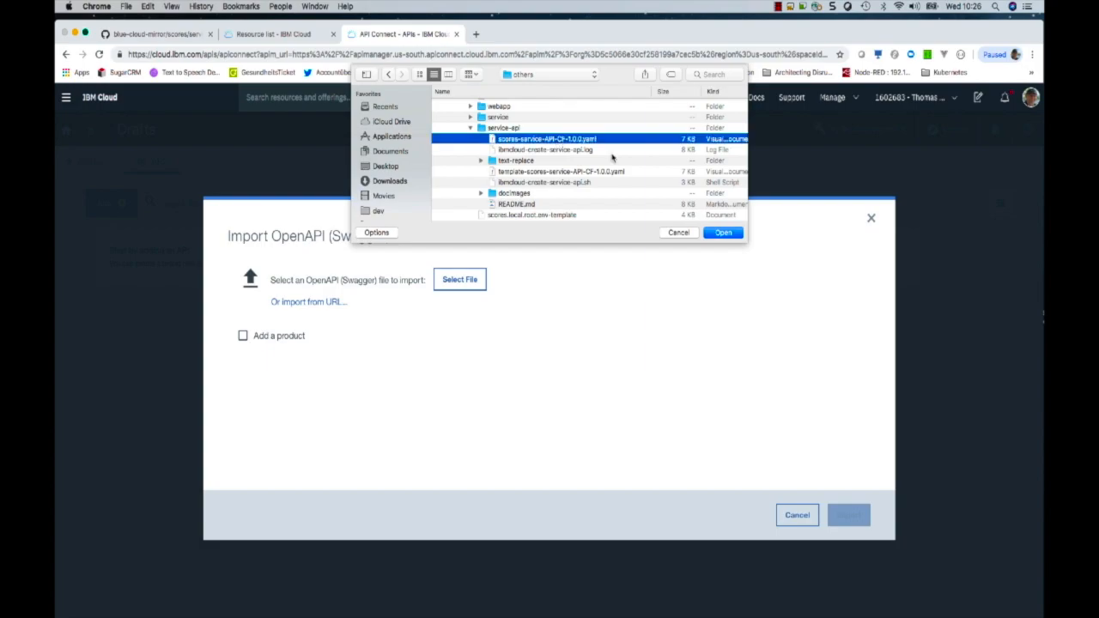
{"action": "left_click", "coordinate": [724, 233]}
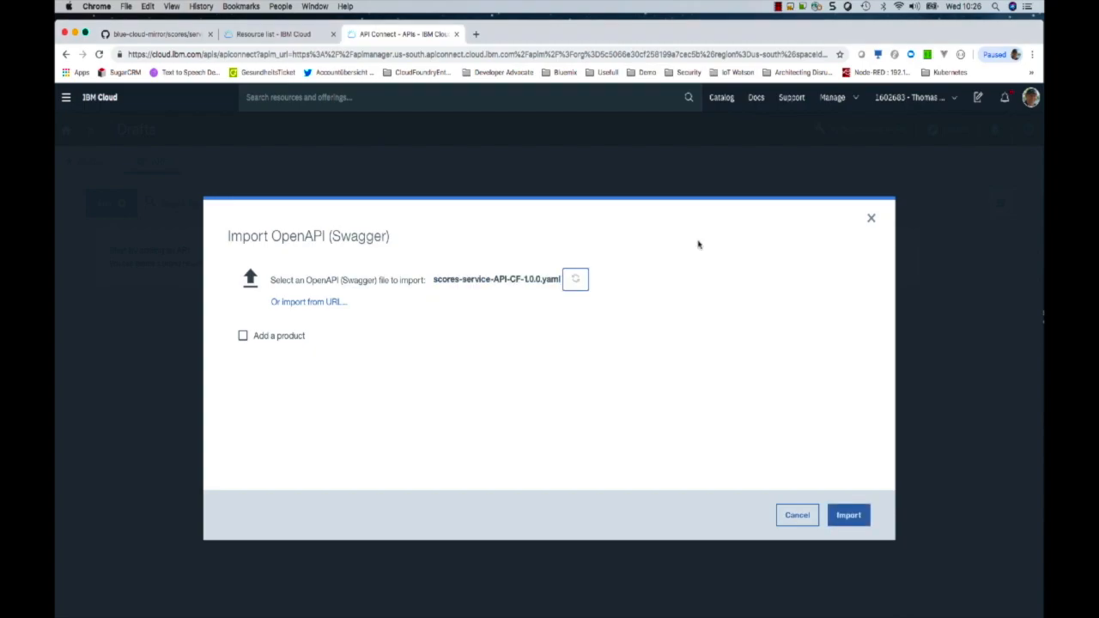
- Import the API with an added product titled "Scores service API Product", version 1.0.0, published to the Sandbox catalog, and dismiss the editor introduction
{"action": "left_click", "coordinate": [262, 338]}
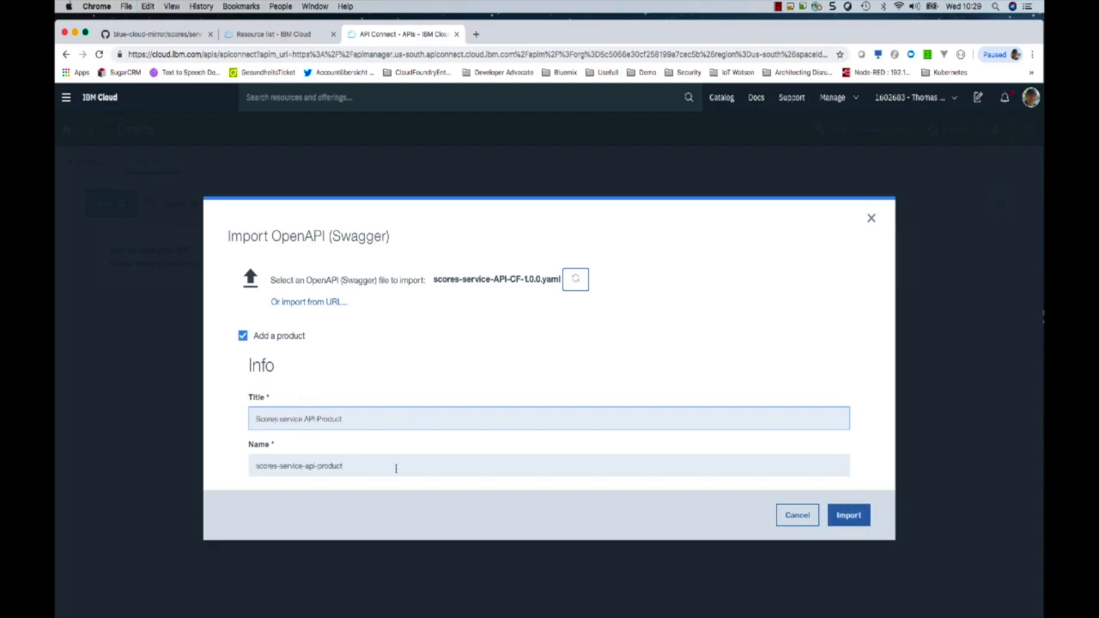
{"action": "scroll", "coordinate": [709, 414], "scroll_direction": "down", "scroll_amount": 4}
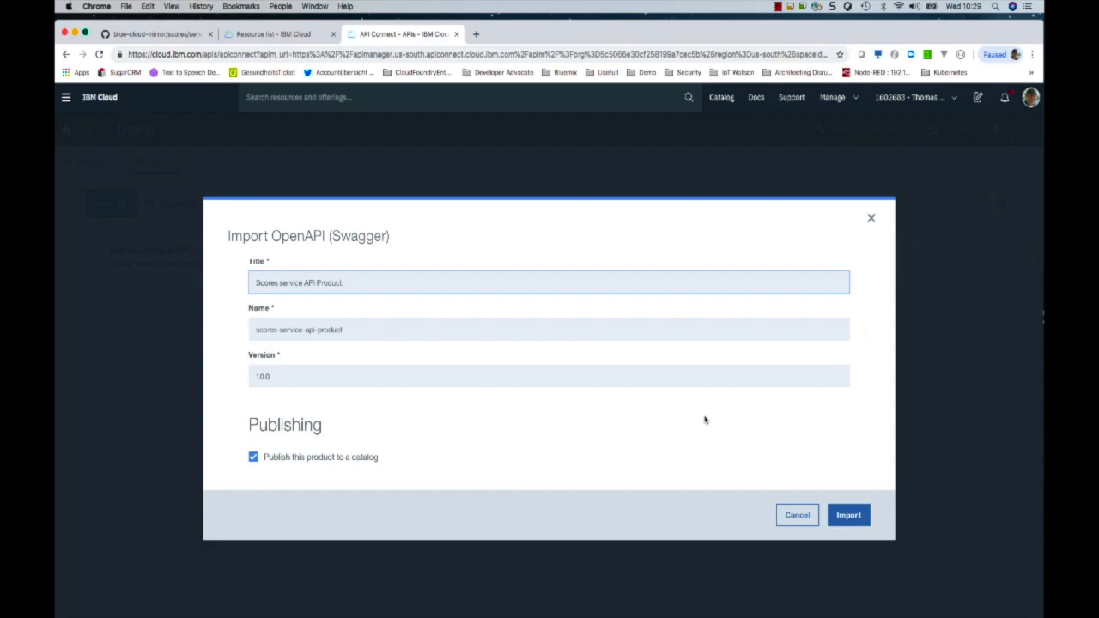
{"action": "scroll", "coordinate": [441, 446], "scroll_direction": "down", "scroll_amount": 1}
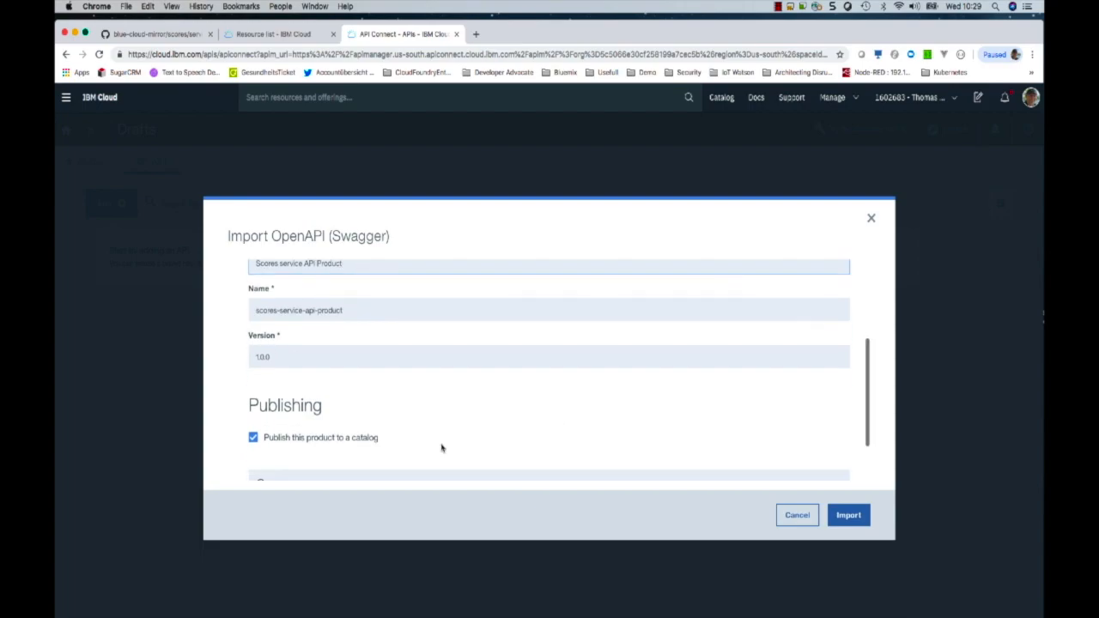
{"action": "scroll", "coordinate": [436, 446], "scroll_direction": "down", "scroll_amount": 3}
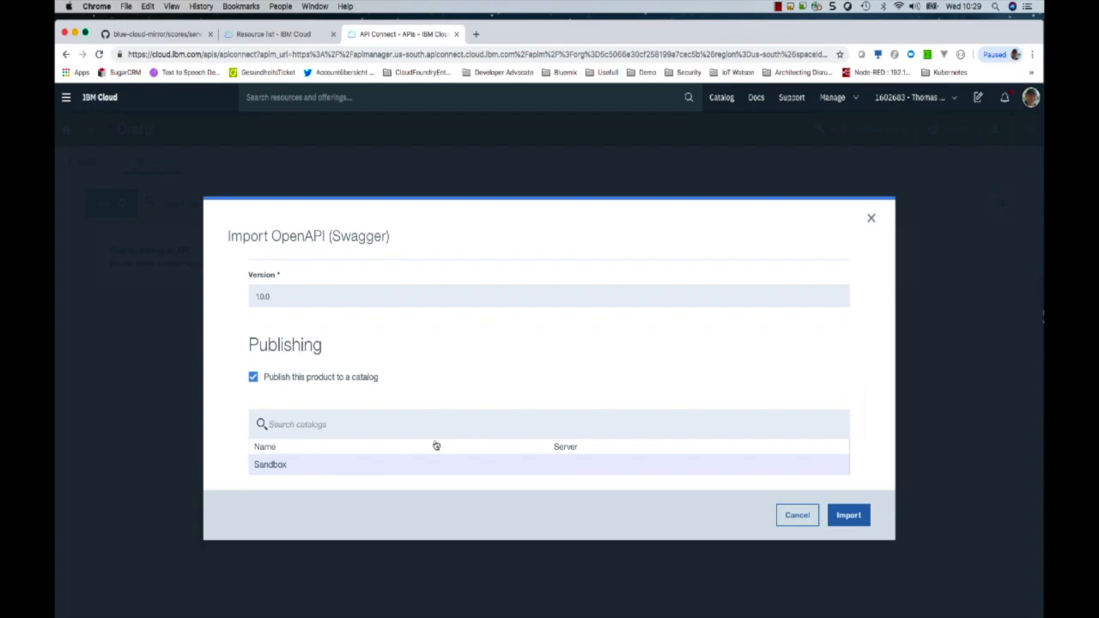
{"action": "left_click", "coordinate": [863, 519]}
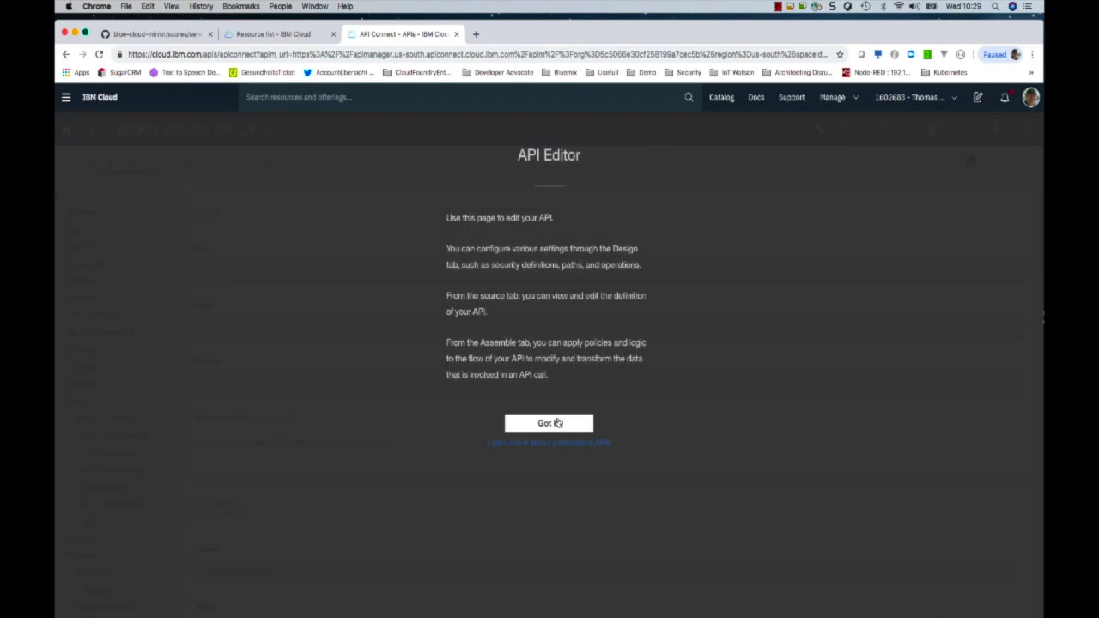
{"action": "left_click", "coordinate": [549, 423]}
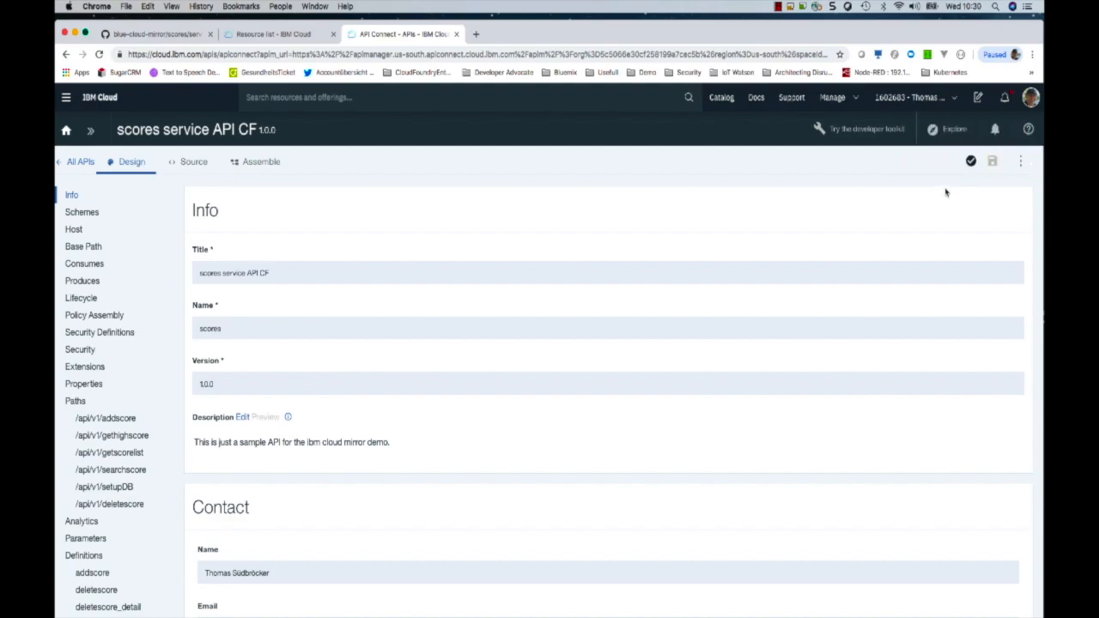
- Explore the Sandbox catalog and expand the request details of the GET /api/v1/gethighscore operation
{"action": "left_click", "coordinate": [947, 128]}
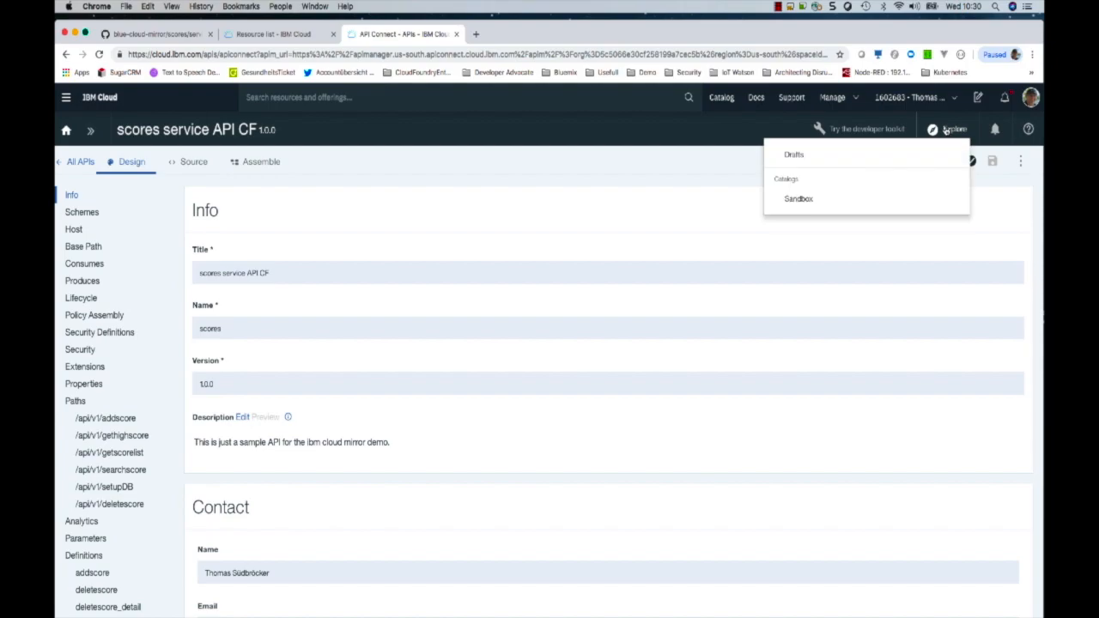
{"action": "left_click", "coordinate": [850, 201]}
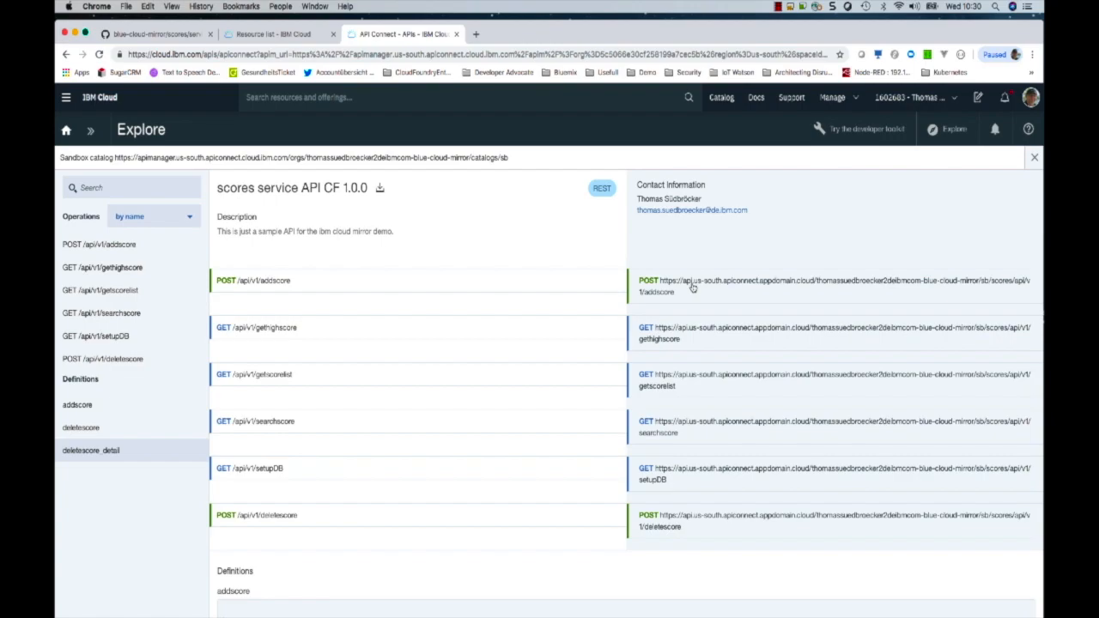
{"action": "left_click", "coordinate": [679, 340]}
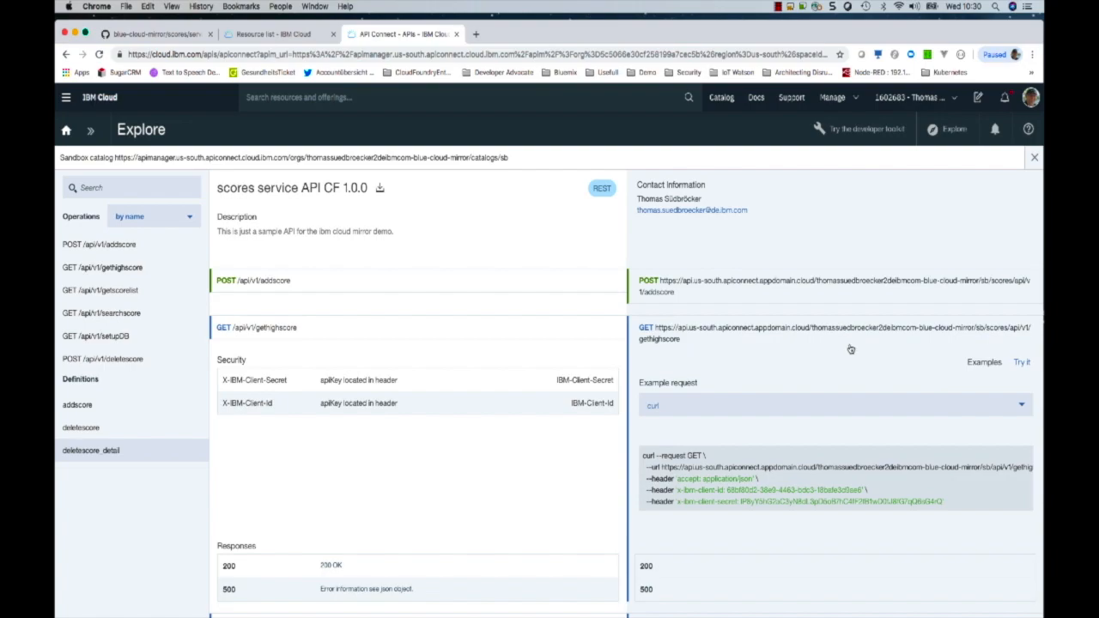
- Try out the GET /api/v1/gethighscore operation with the application/json header and review its response
{"action": "left_click", "coordinate": [1023, 361]}
{"action": "scroll", "coordinate": [891, 420], "scroll_direction": "down", "scroll_amount": 2}
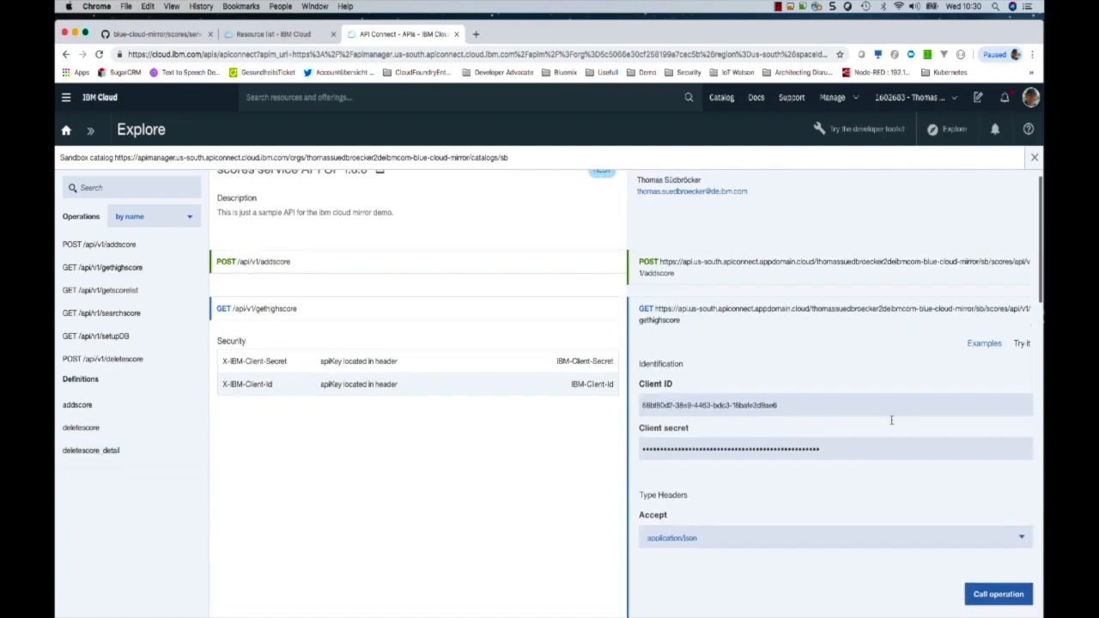
{"action": "left_click", "coordinate": [997, 514]}
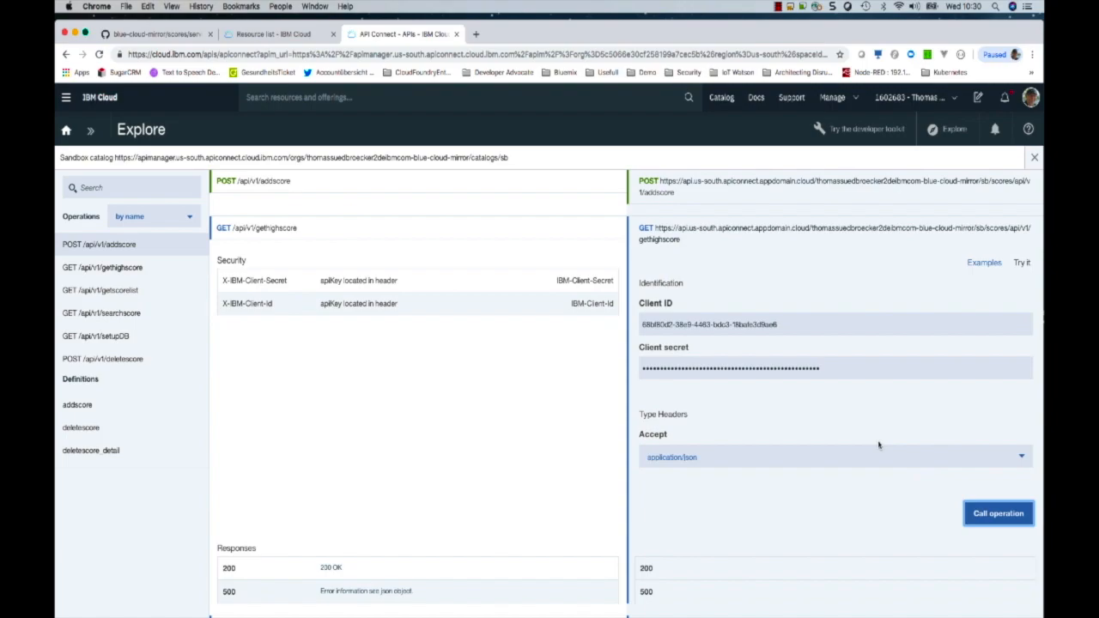
{"action": "scroll", "coordinate": [878, 445], "scroll_direction": "down", "scroll_amount": 6}
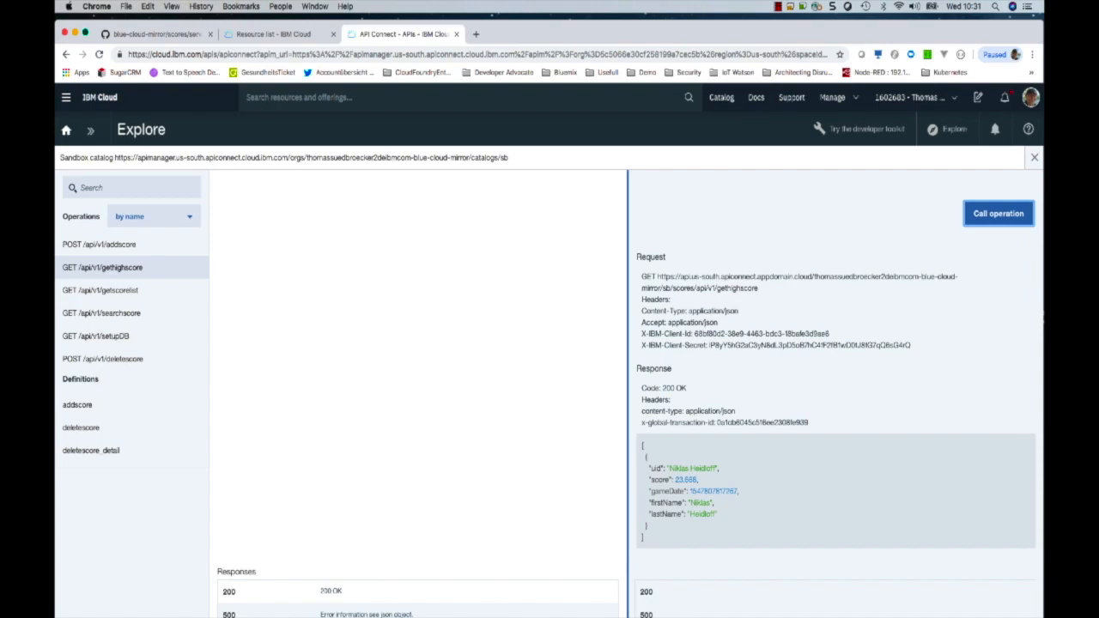
{"action": "key", "text": "super+Tab"}
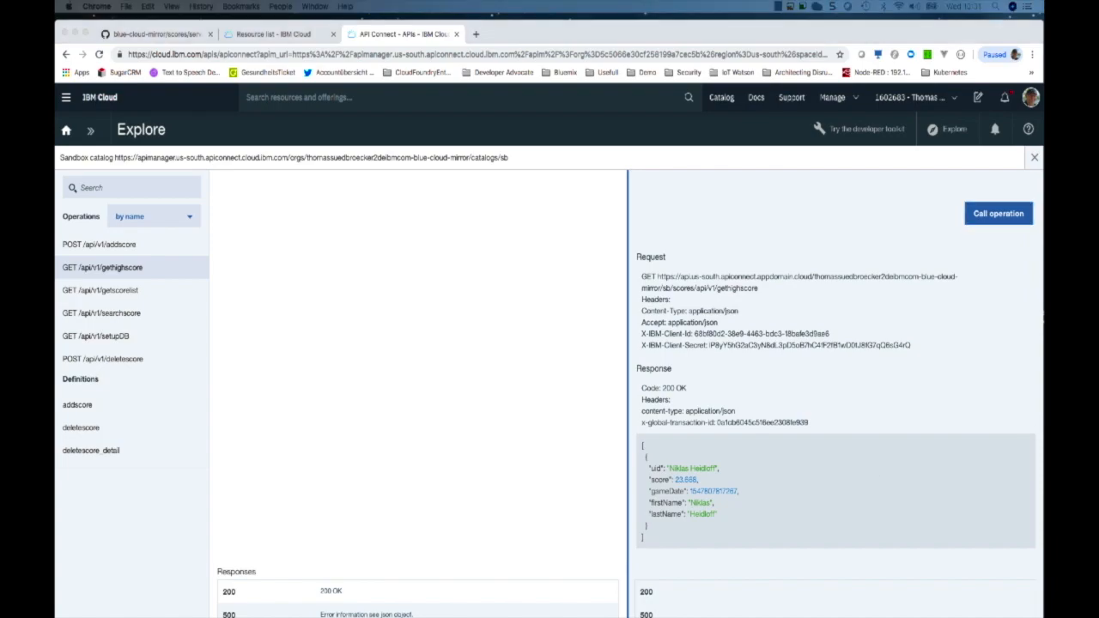